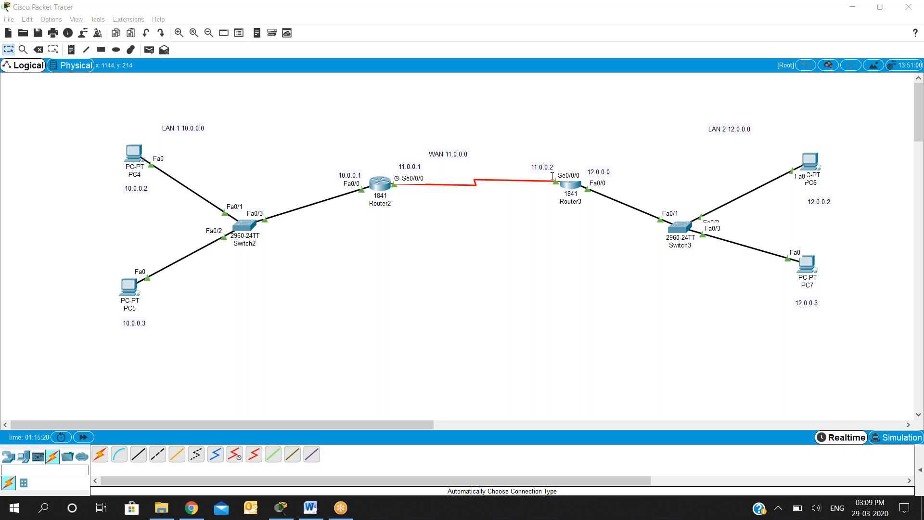
- Change the address label beside Router3's Fa0/0 interface to 12.0.0.1
{"action": "left_click", "coordinate": [608, 173]}
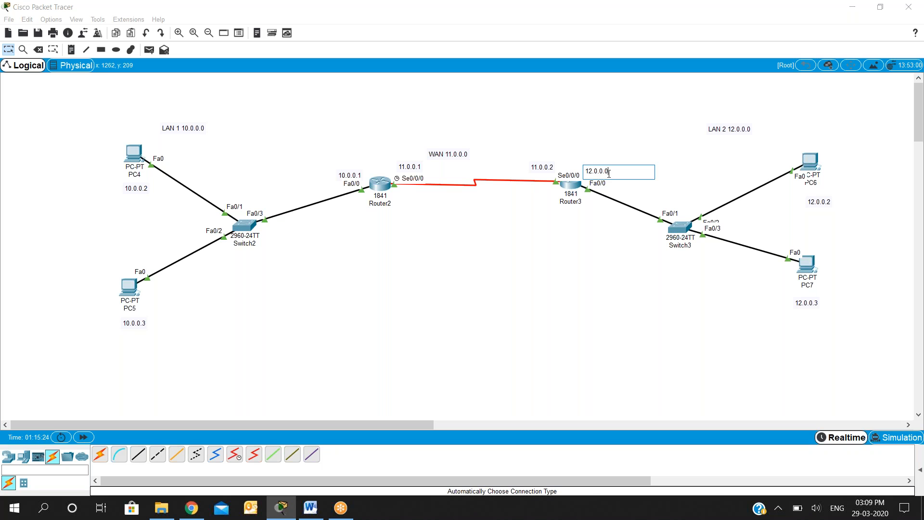
{"action": "key", "text": "BackSpace"}
{"action": "type", "text": "1"}
{"action": "left_click", "coordinate": [591, 217]}
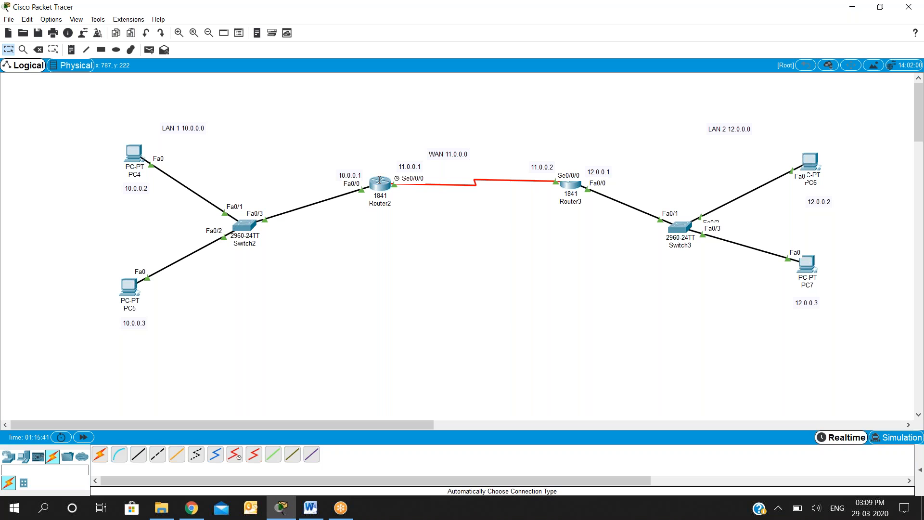
- Open Router2's RIP routing settings and enlarge its window to full screen
{"action": "left_click", "coordinate": [379, 182]}
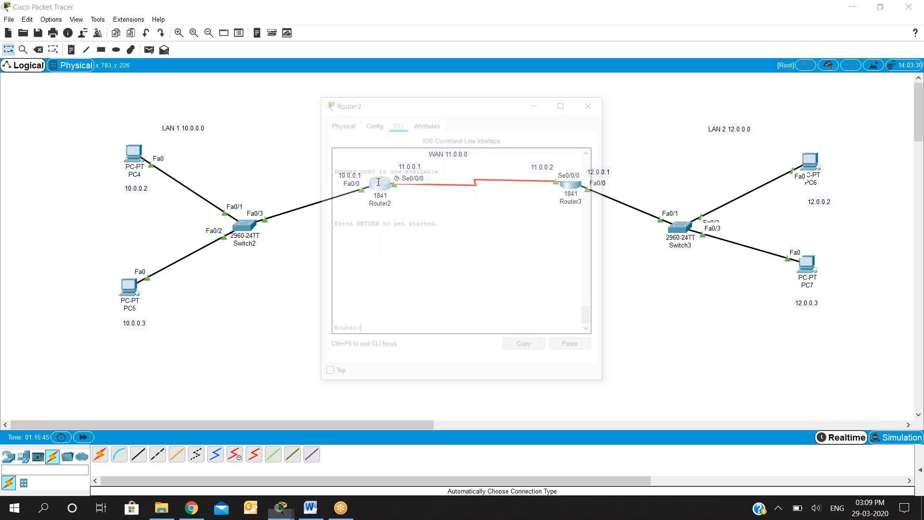
{"action": "left_click", "coordinate": [372, 122]}
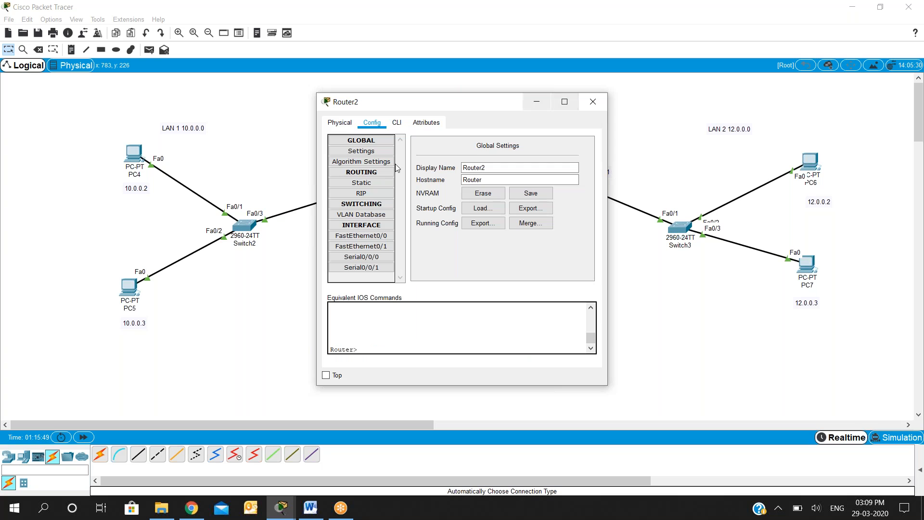
{"action": "left_click", "coordinate": [368, 196]}
{"action": "left_click", "coordinate": [527, 153]}
{"action": "left_click_drag", "start_coordinate": [433, 101], "coordinate": [447, 244]}
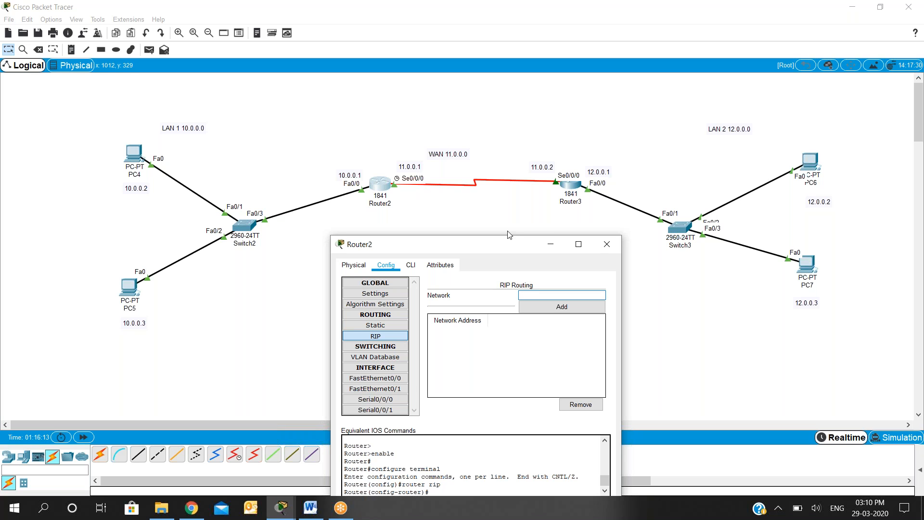
{"action": "left_click_drag", "start_coordinate": [509, 238], "coordinate": [484, 129]}
{"action": "double_click", "coordinate": [484, 129]}
- Leave RIP and global configuration modes on Router2's command line with two exit commands
{"action": "left_click", "coordinate": [81, 27]}
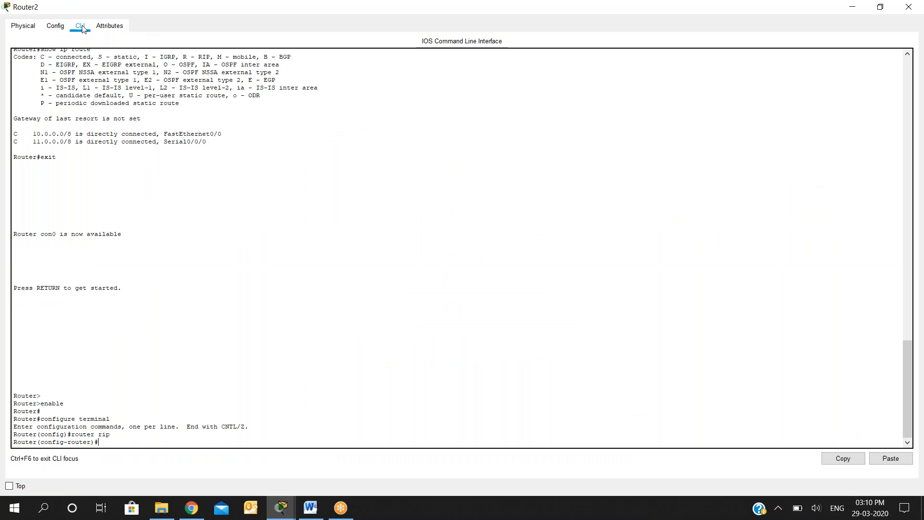
{"action": "type", "text": "exit"}
{"action": "key", "text": "Return"}
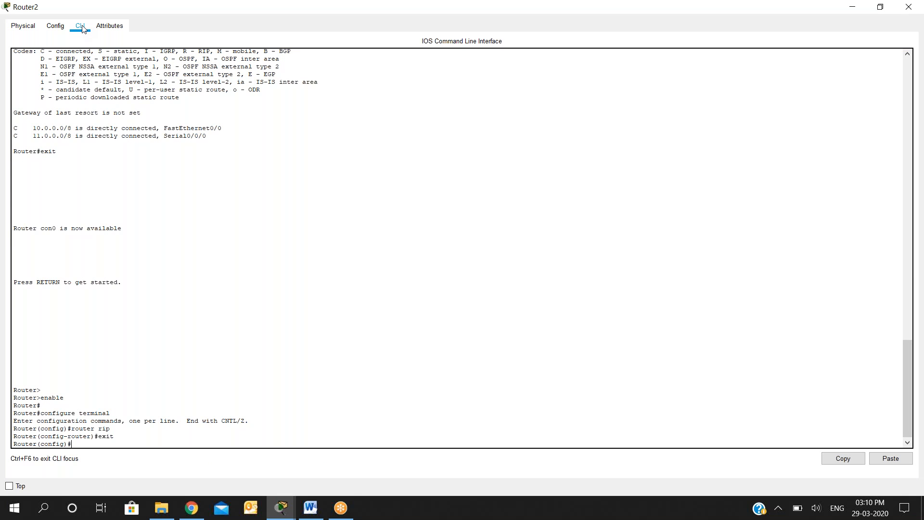
{"action": "type", "text": "exit"}
{"action": "key", "text": "Return"}
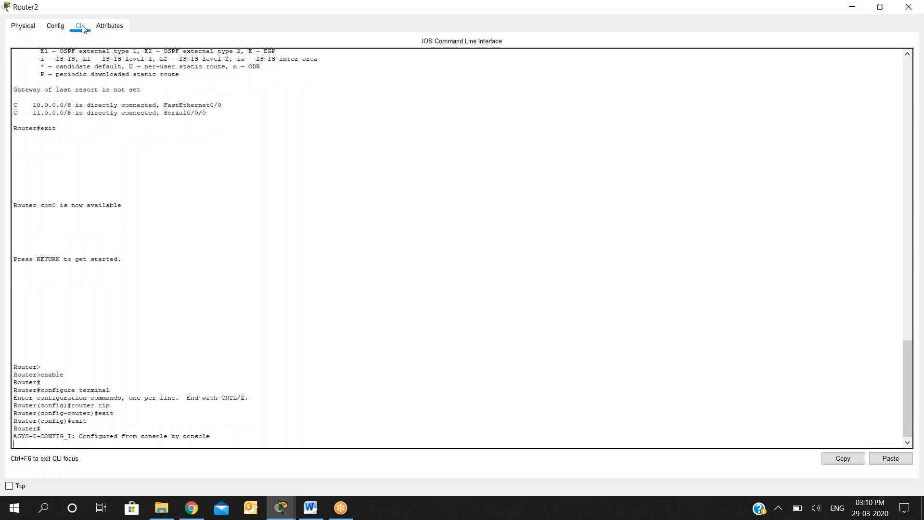
- Display Router2's routing table with show ip route
{"action": "key", "text": "Return"}
{"action": "type", "text": "show ip route"}
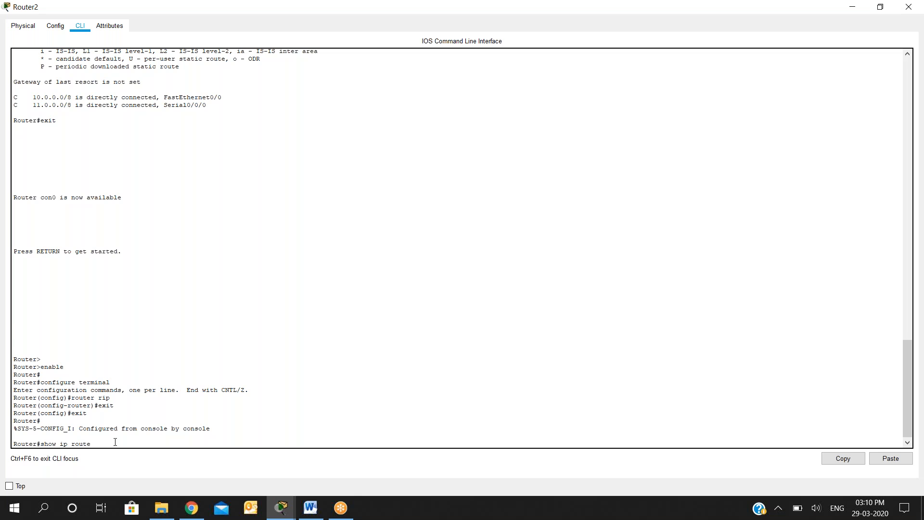
{"action": "key", "text": "Return"}
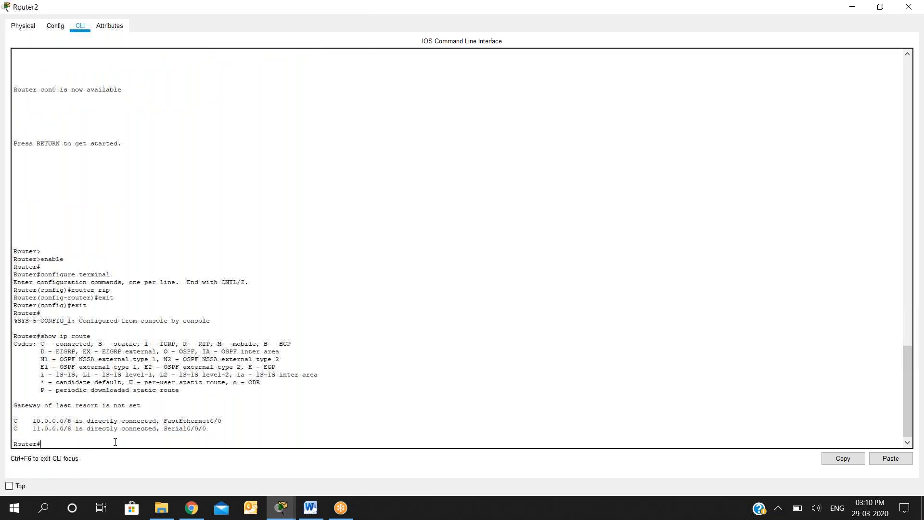
- Restore Router2's window beside the topology and examine the codes, networks and interfaces of its connected route entries
{"action": "double_click", "coordinate": [627, 11]}
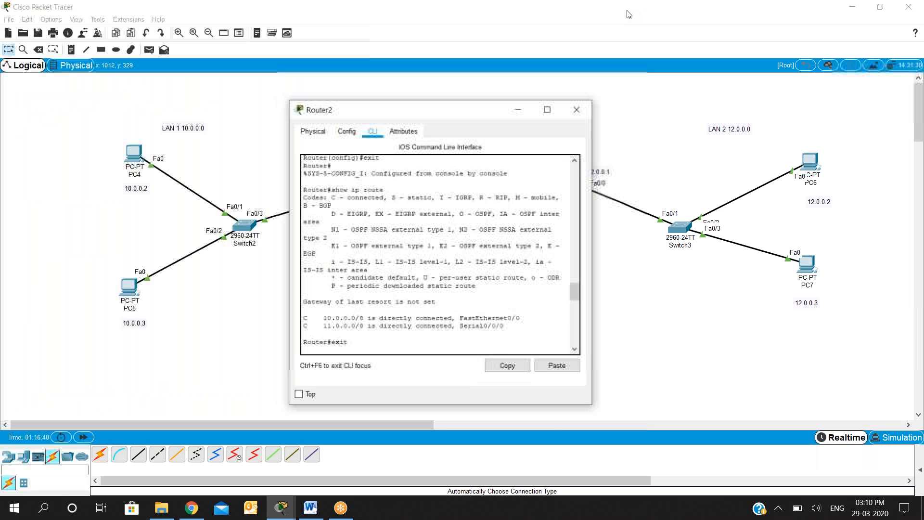
{"action": "left_click_drag", "start_coordinate": [529, 127], "coordinate": [750, 119]}
{"action": "left_click_drag", "start_coordinate": [548, 318], "coordinate": [663, 334]}
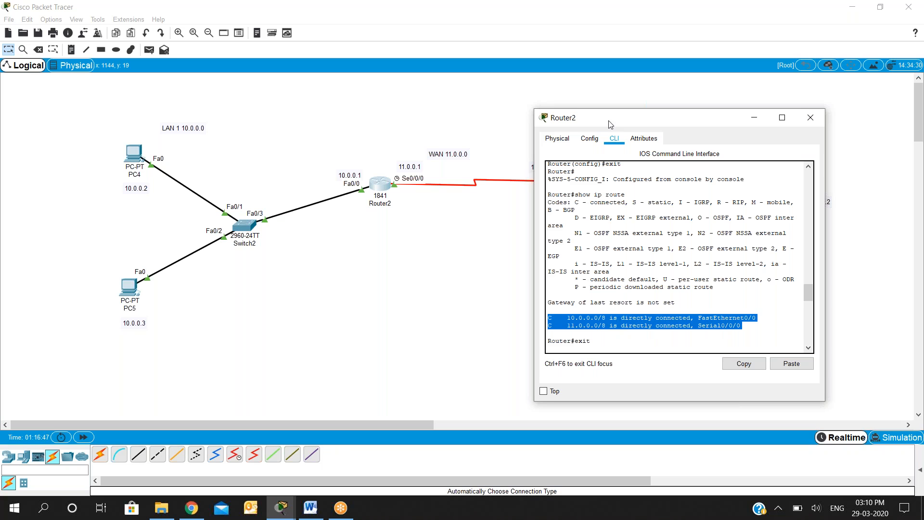
{"action": "left_click_drag", "start_coordinate": [627, 112], "coordinate": [644, 70]}
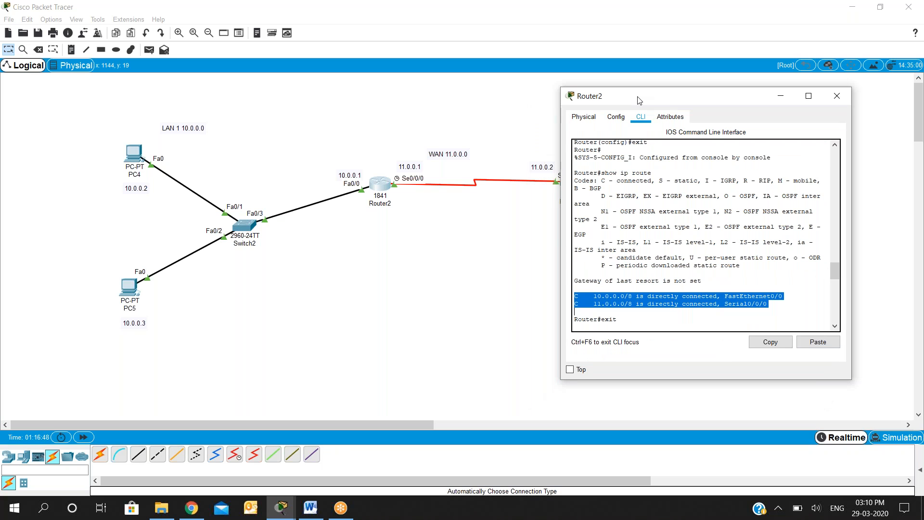
{"action": "left_click", "coordinate": [572, 278]}
{"action": "left_click_drag", "start_coordinate": [566, 278], "coordinate": [568, 276]}
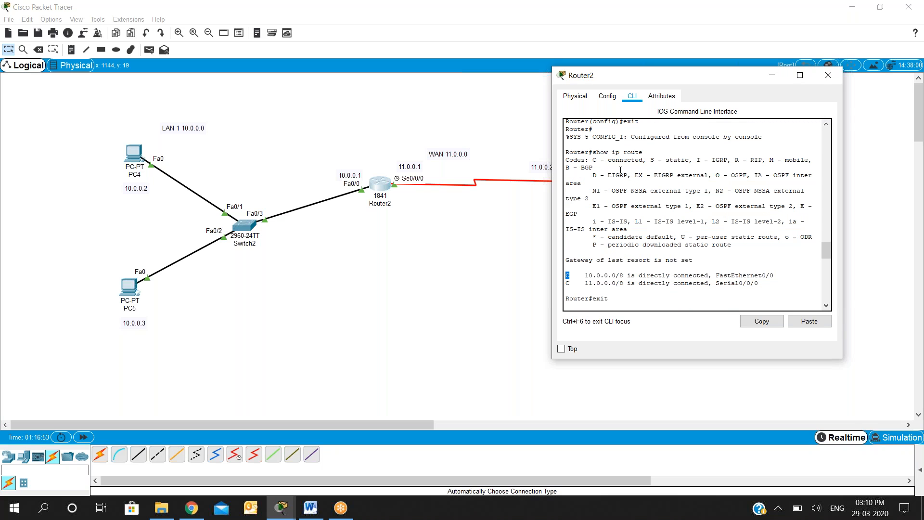
{"action": "left_click_drag", "start_coordinate": [605, 162], "coordinate": [643, 162]}
{"action": "left_click_drag", "start_coordinate": [574, 274], "coordinate": [624, 275]}
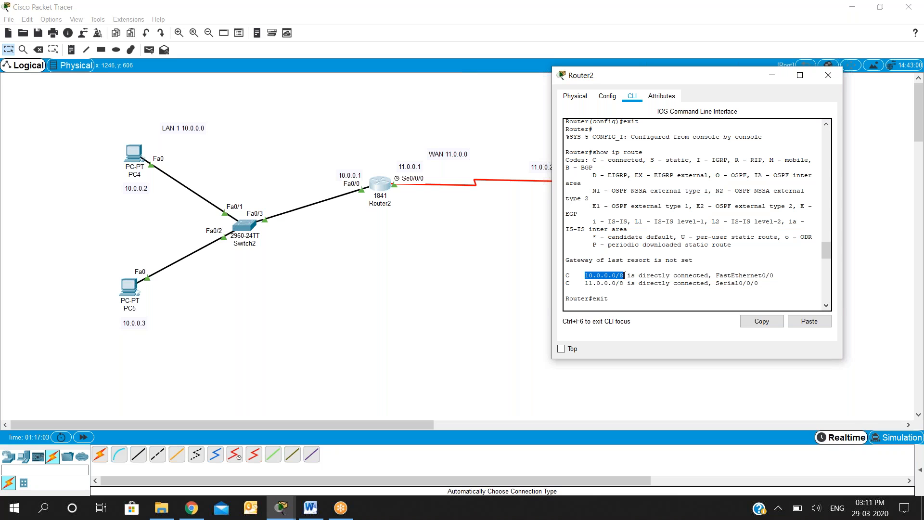
{"action": "left_click_drag", "start_coordinate": [716, 275], "coordinate": [774, 275]}
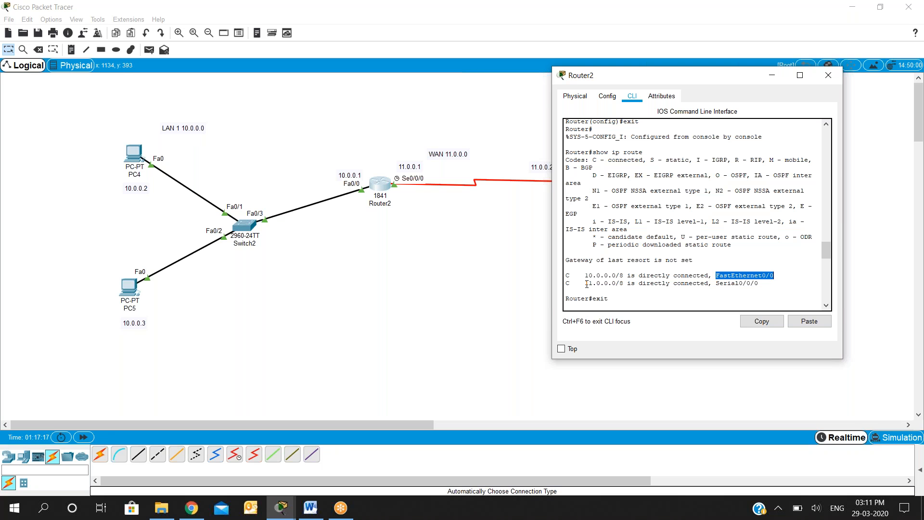
{"action": "left_click_drag", "start_coordinate": [585, 283], "coordinate": [626, 286]}
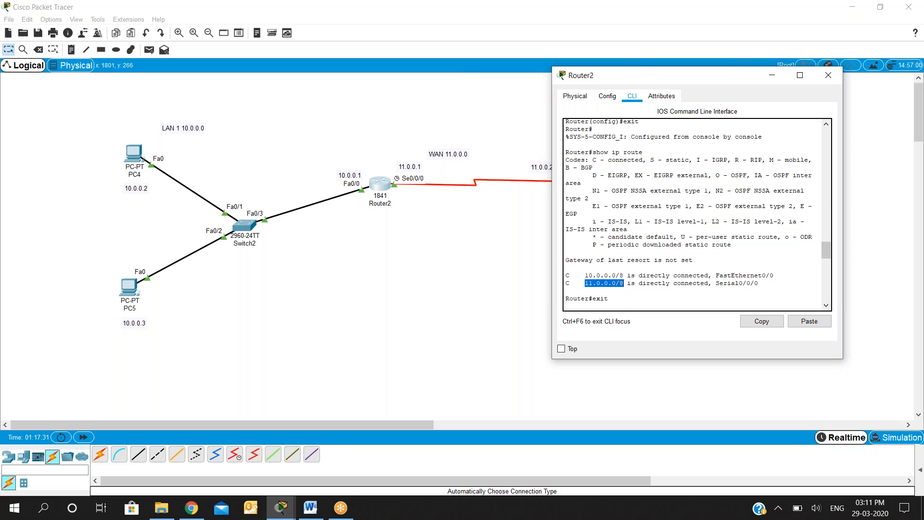
- Add network 10.0.0.0 to Router2's RIP routing
{"action": "left_click", "coordinate": [607, 96]}
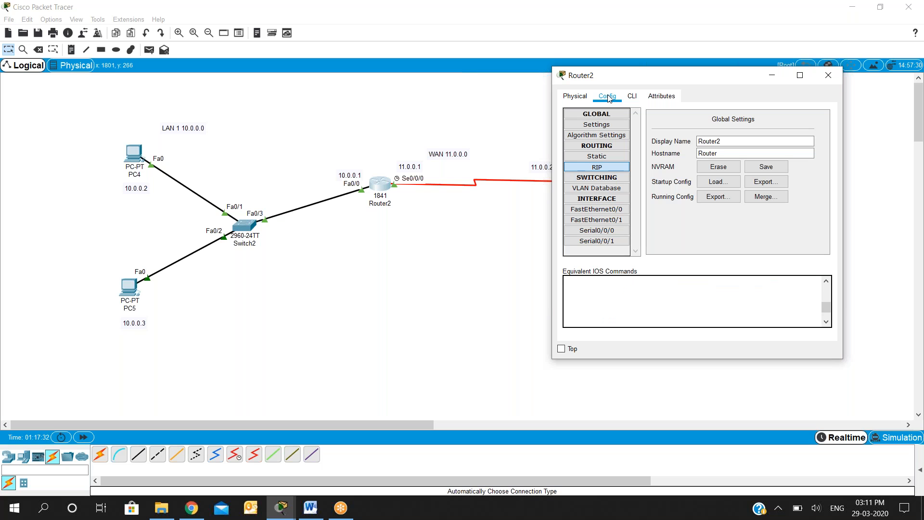
{"action": "left_click", "coordinate": [605, 169]}
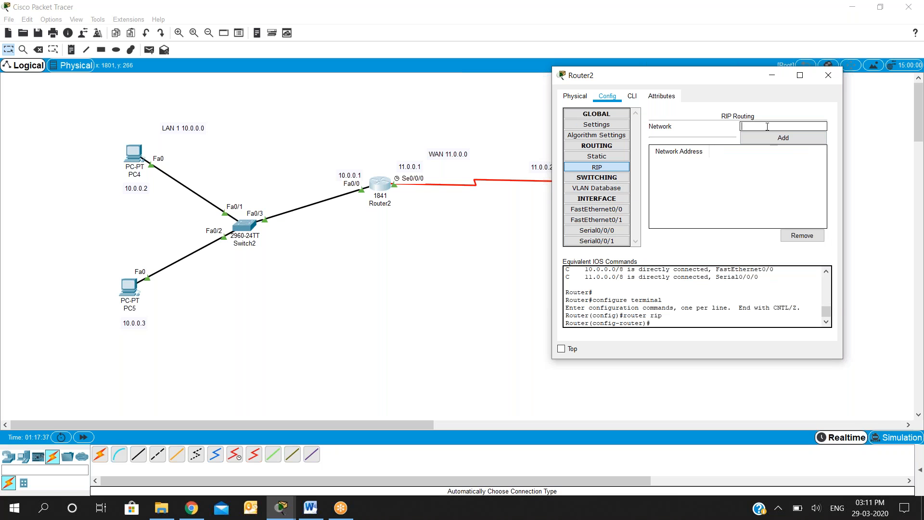
{"action": "type", "text": "10.0.0.0"}
{"action": "left_click", "coordinate": [768, 141]}
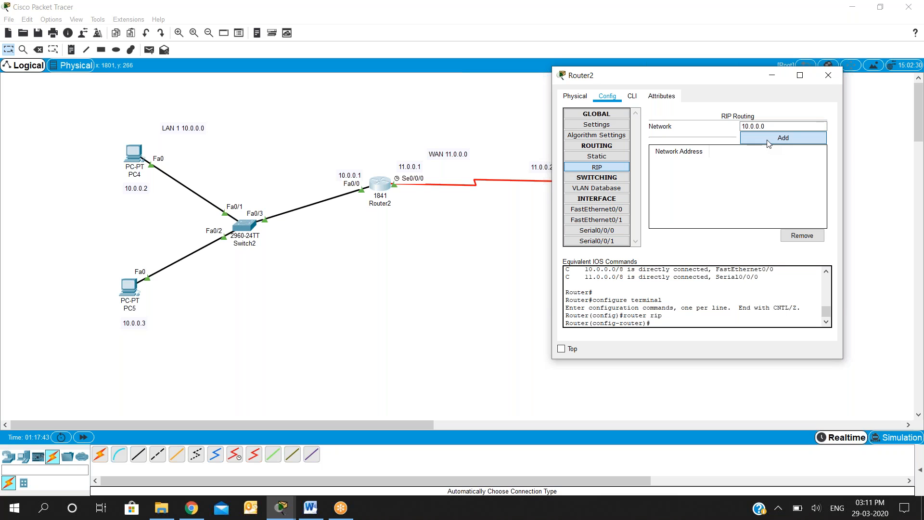
- Add network 11.0.0.0 to Router2's RIP routing
{"action": "left_click", "coordinate": [757, 127]}
{"action": "type", "text": "1"}
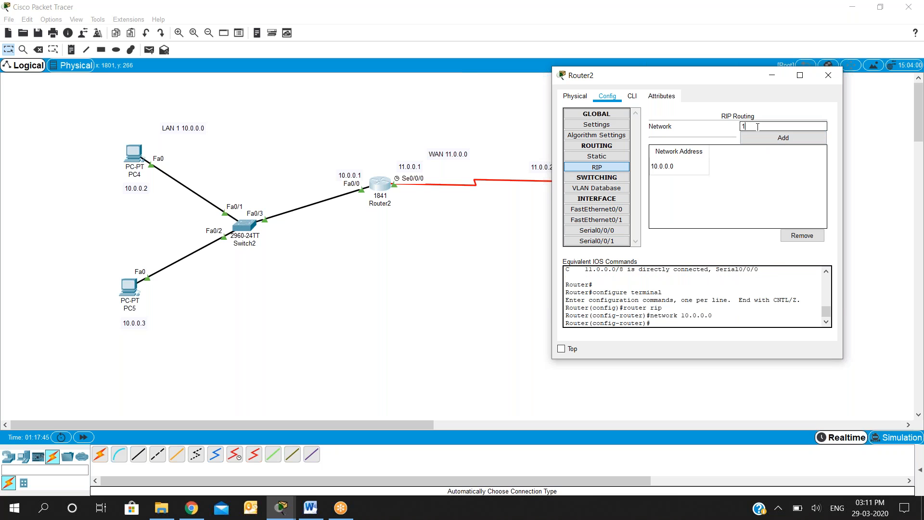
{"action": "type", "text": "1.0.0.2"}
{"action": "key", "text": "BackSpace"}
{"action": "type", "text": "0"}
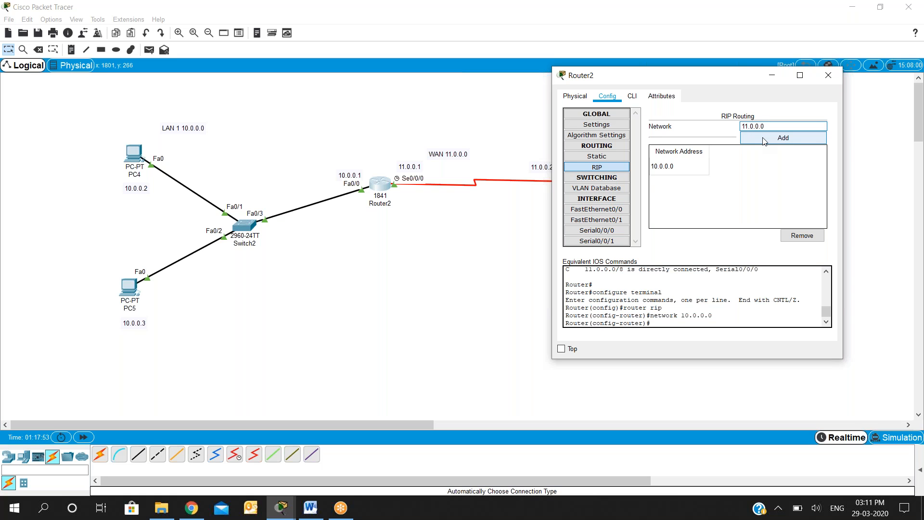
{"action": "left_click", "coordinate": [764, 141]}
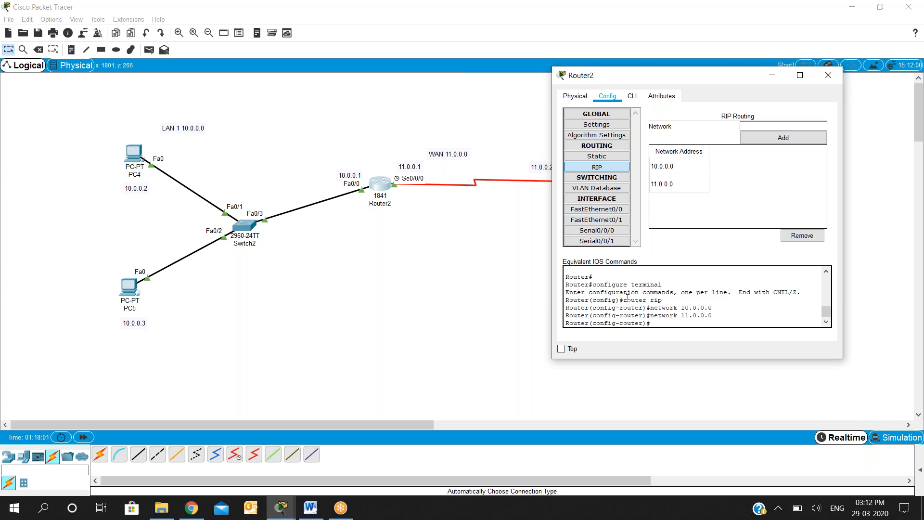
- Review the equivalent IOS commands for Router2's RIP networks and close its configuration window
{"action": "left_click_drag", "start_coordinate": [624, 301], "coordinate": [712, 316]}
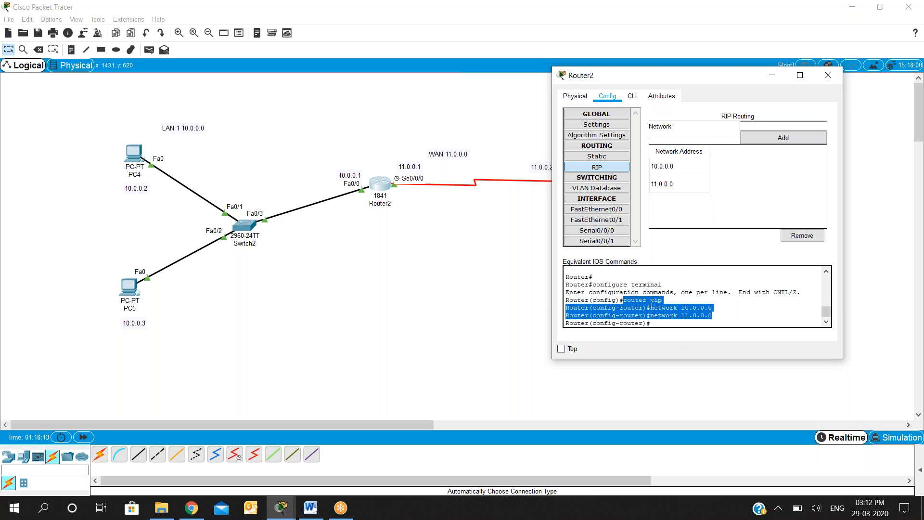
{"action": "left_click", "coordinate": [626, 304]}
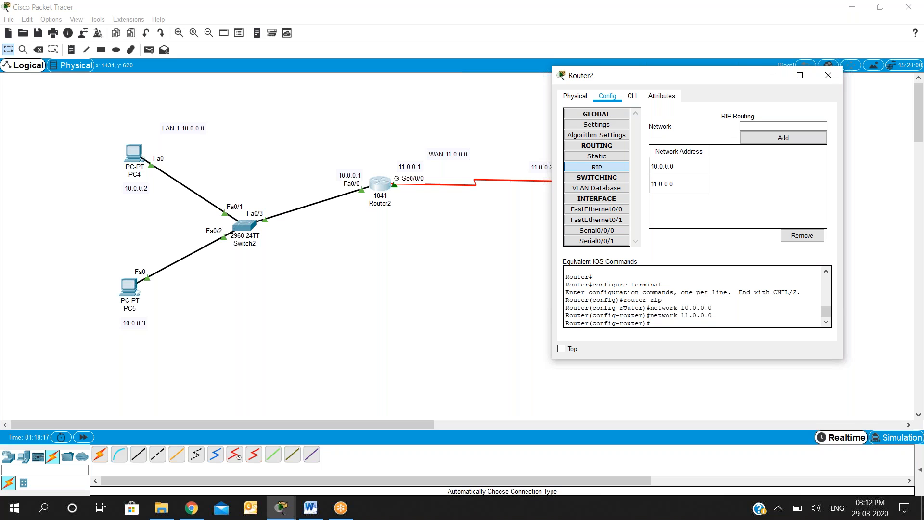
{"action": "left_click_drag", "start_coordinate": [624, 304], "coordinate": [667, 302]}
{"action": "left_click_drag", "start_coordinate": [655, 309], "coordinate": [680, 315]}
{"action": "left_click", "coordinate": [717, 315]}
{"action": "left_click", "coordinate": [833, 77]}
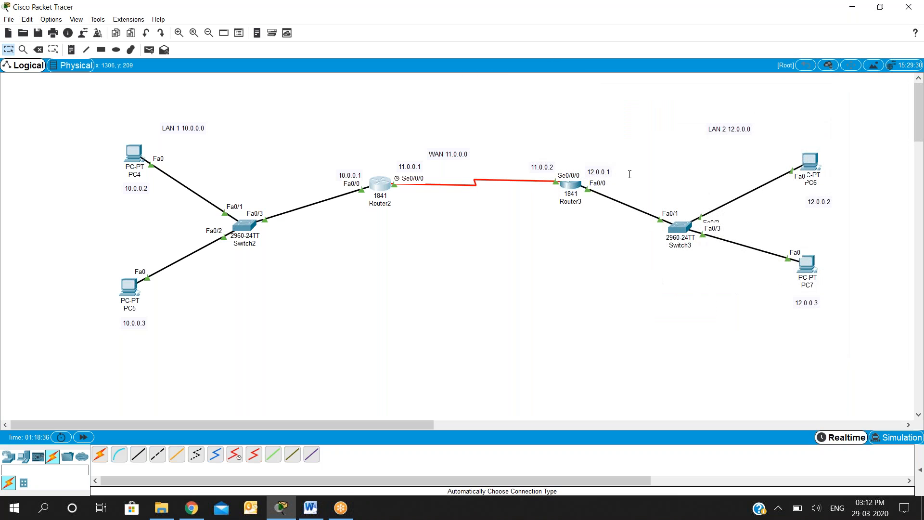
- Run show ip route in privileged mode on Router3 and examine its connected route entries beside the topology
{"action": "left_click", "coordinate": [570, 184]}
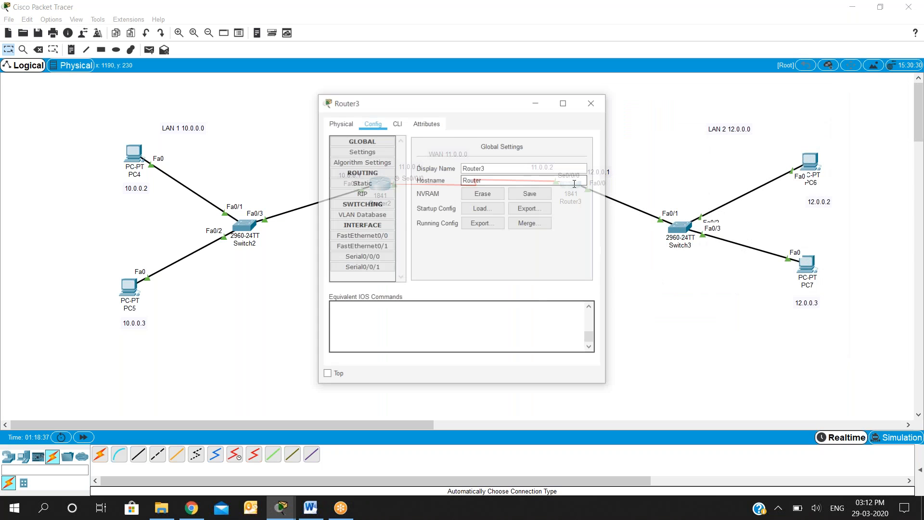
{"action": "left_click", "coordinate": [397, 123]}
{"action": "type", "text": "en"}
{"action": "key", "text": "Return"}
{"action": "type", "text": "show"}
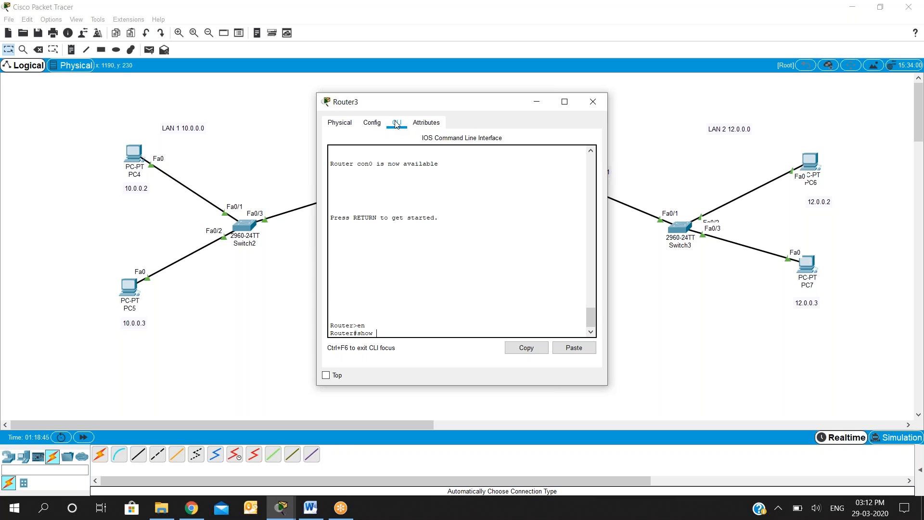
{"action": "type", "text": " ip route"}
{"action": "key", "text": "Return"}
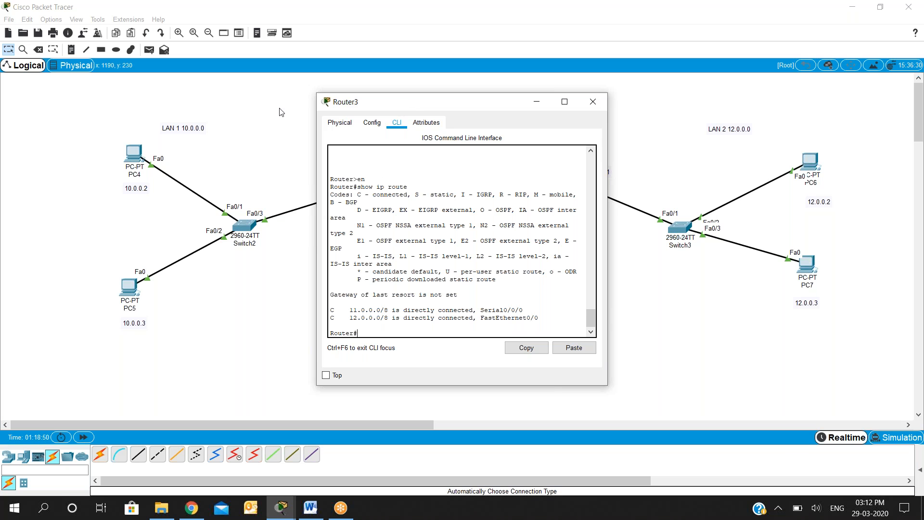
{"action": "left_click_drag", "start_coordinate": [365, 102], "coordinate": [102, 87]}
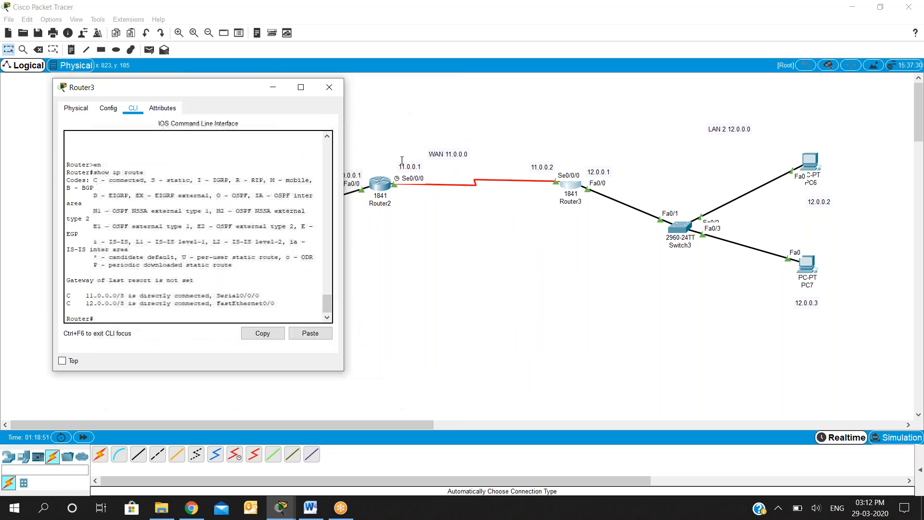
{"action": "left_click_drag", "start_coordinate": [86, 298], "coordinate": [102, 304]}
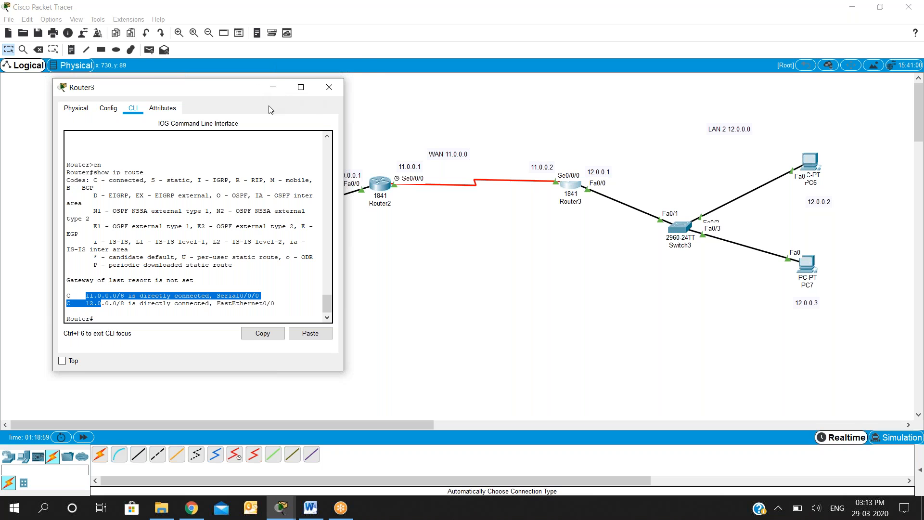
- Add network 11.0.0.0 to Router3's RIP routing
{"action": "left_click_drag", "start_coordinate": [275, 119], "coordinate": [93, 110]}
{"action": "left_click", "coordinate": [393, 229]}
{"action": "left_click", "coordinate": [101, 201]}
{"action": "left_click", "coordinate": [295, 162]}
{"action": "type", "text": "11."}
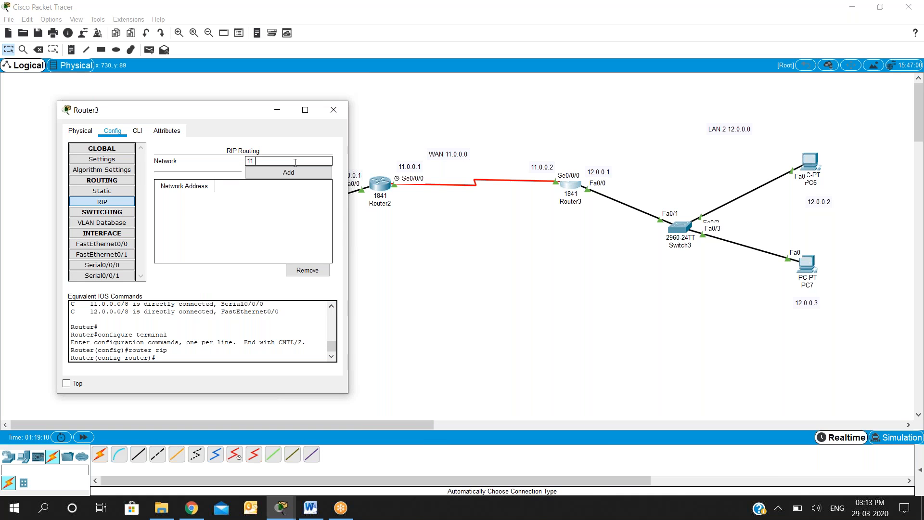
{"action": "type", "text": "0.0.0"}
{"action": "left_click", "coordinate": [294, 173]}
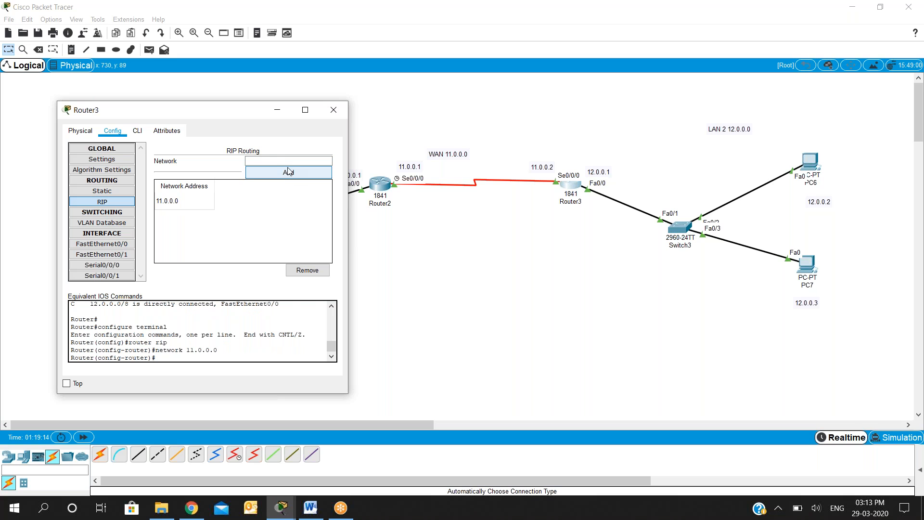
- Add network 12.0.0.0 to Router3's RIP routing
{"action": "type", "text": "12."}
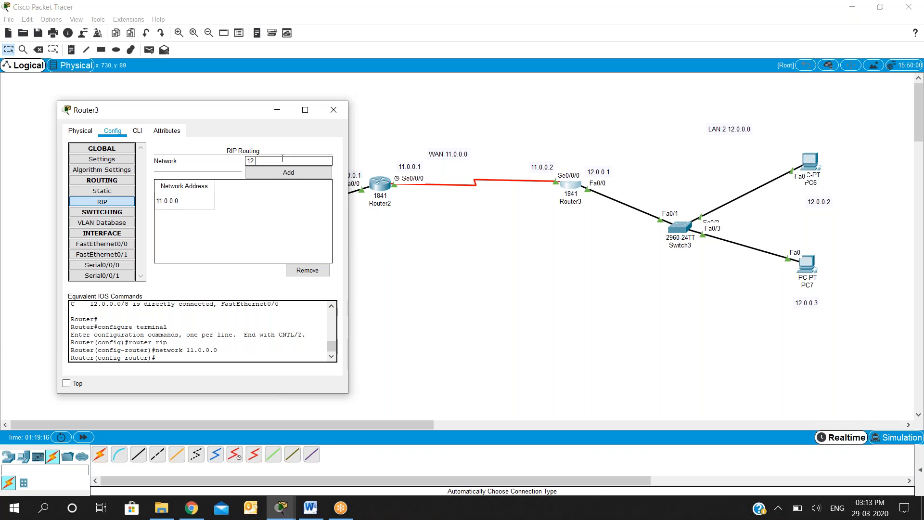
{"action": "type", "text": "0.0.0"}
{"action": "left_click", "coordinate": [280, 169]}
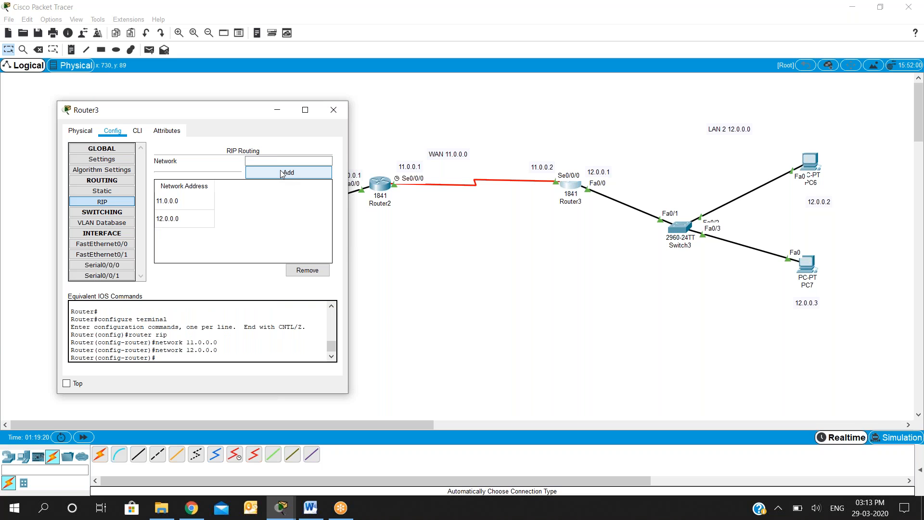
- Close Router3's configuration window and exit Router2's RIP and global configuration modes back to privileged mode in its command line
{"action": "left_click", "coordinate": [332, 113]}
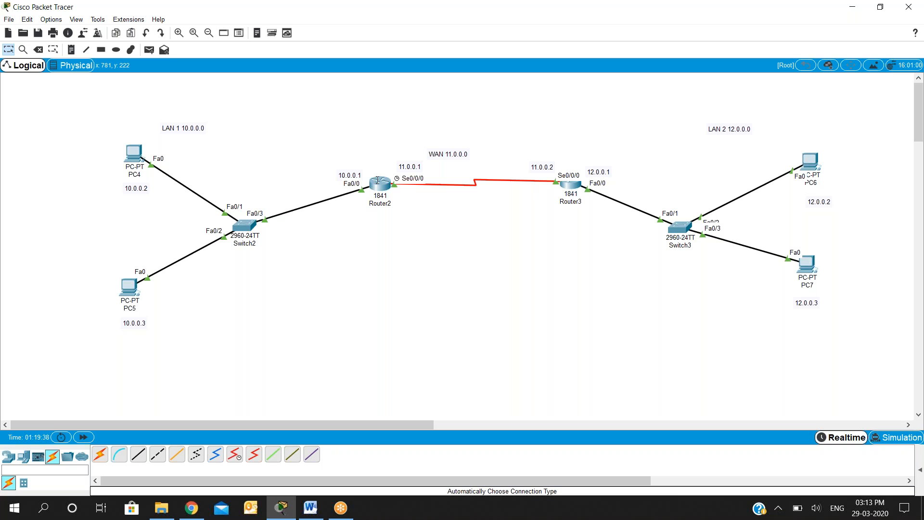
{"action": "left_click", "coordinate": [378, 180]}
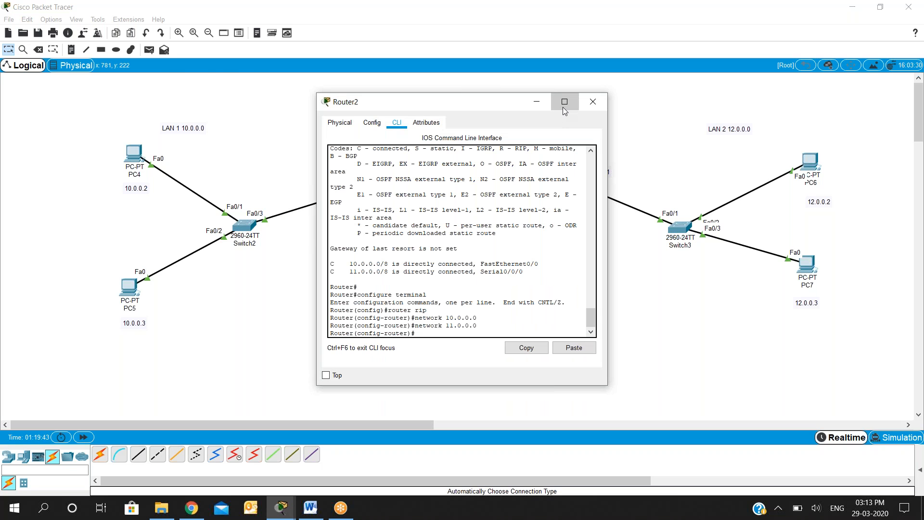
{"action": "left_click", "coordinate": [563, 107]}
{"action": "type", "text": "exit"}
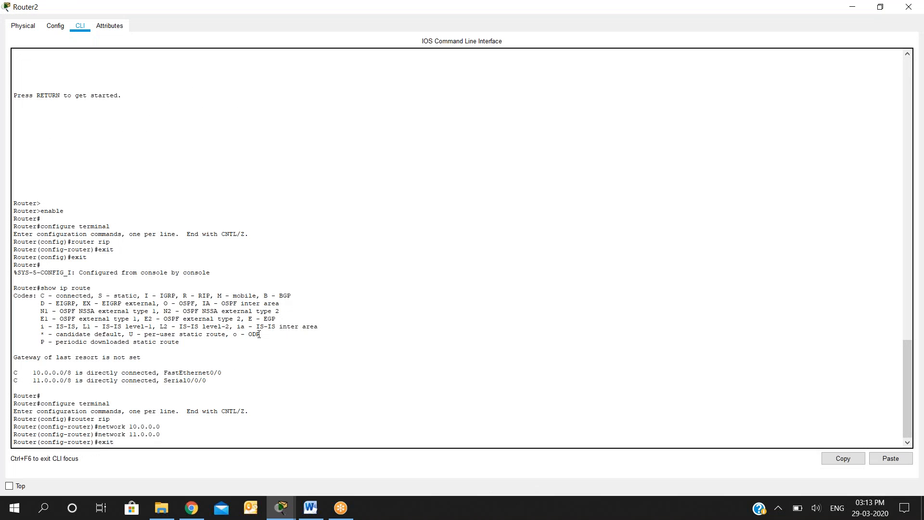
{"action": "key", "text": "Return"}
{"action": "type", "text": "r"}
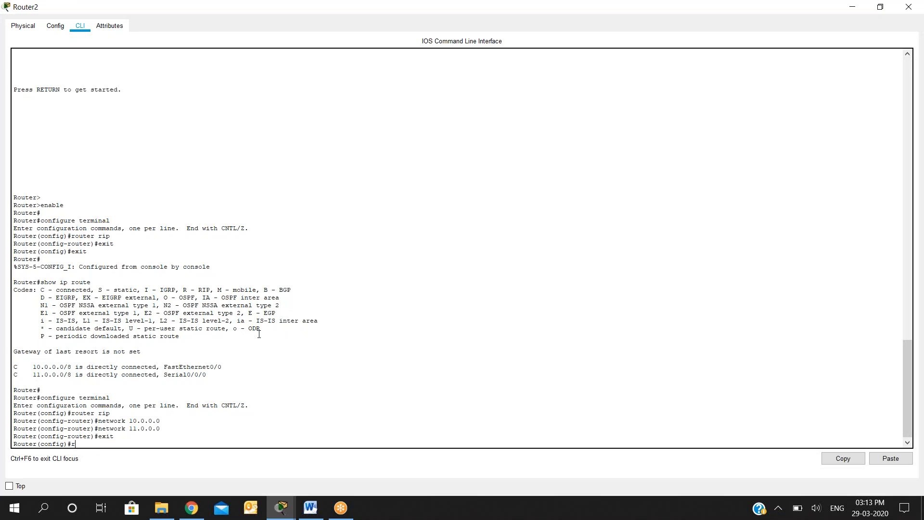
{"action": "key", "text": "BackSpace"}
{"action": "type", "text": "exit"}
{"action": "key", "text": "Return"}
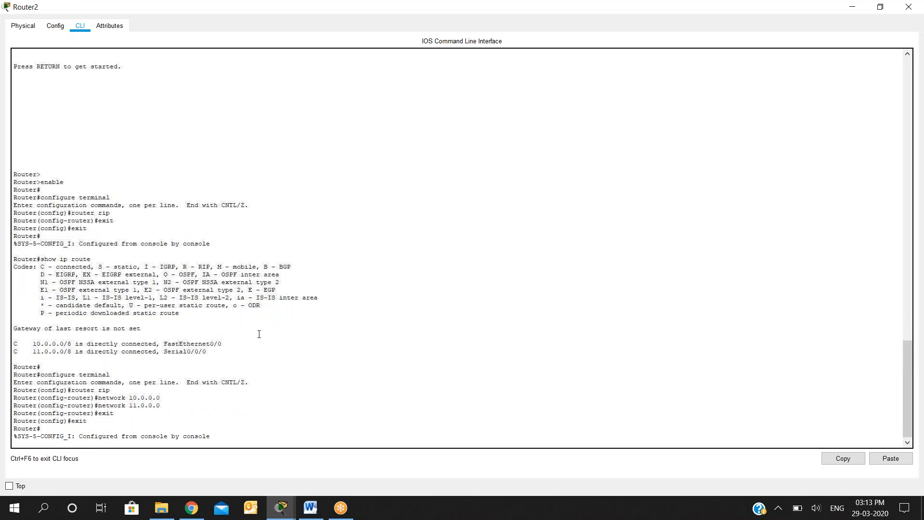
- Run show ip route in Router2's privileged mode to display its routing table
{"action": "key", "text": "Return"}
{"action": "type", "text": "show ip rou"}
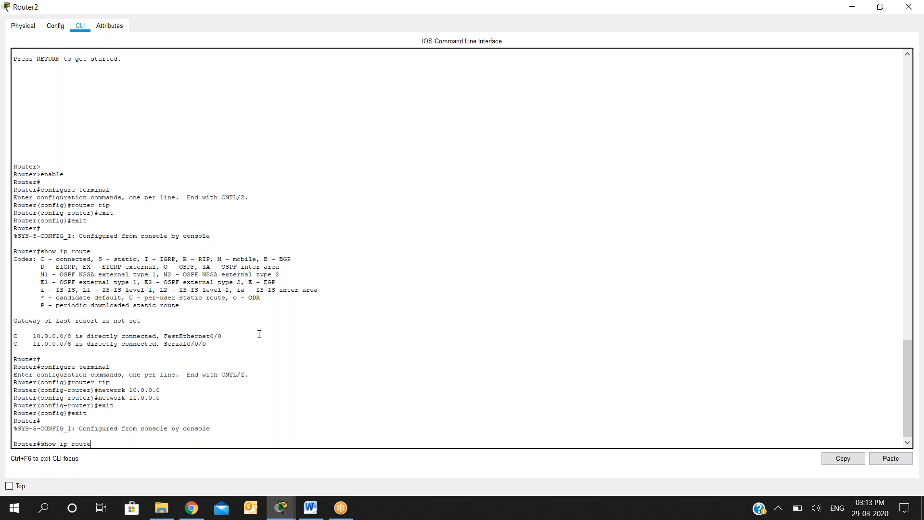
{"action": "type", "text": "te"}
{"action": "key", "text": "Return"}
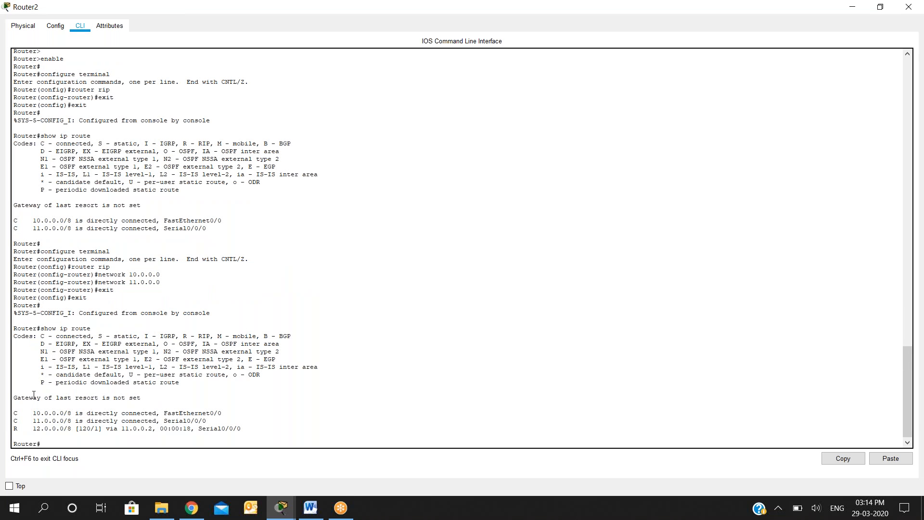
- Examine the route entries in Router2's routing table, focusing on the route to network 12.0.0.0, and close its window
{"action": "left_click_drag", "start_coordinate": [33, 413], "coordinate": [252, 428]}
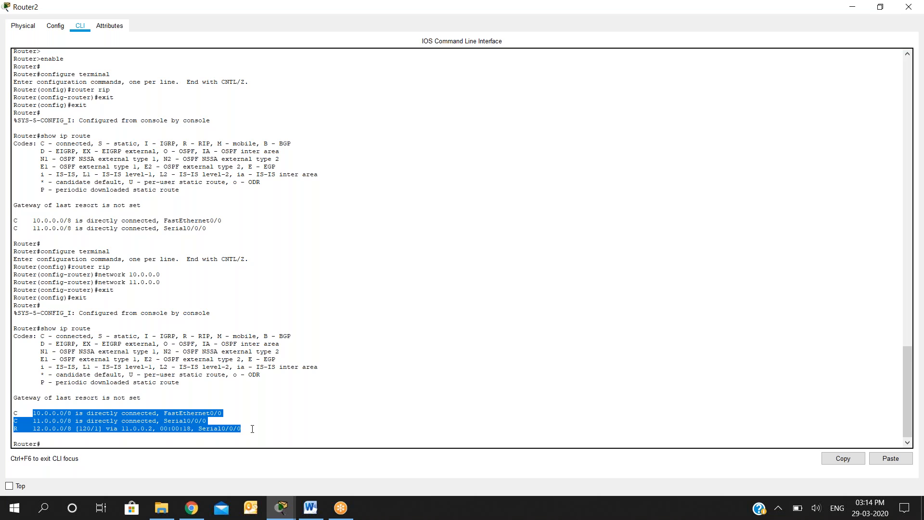
{"action": "left_click", "coordinate": [252, 428]}
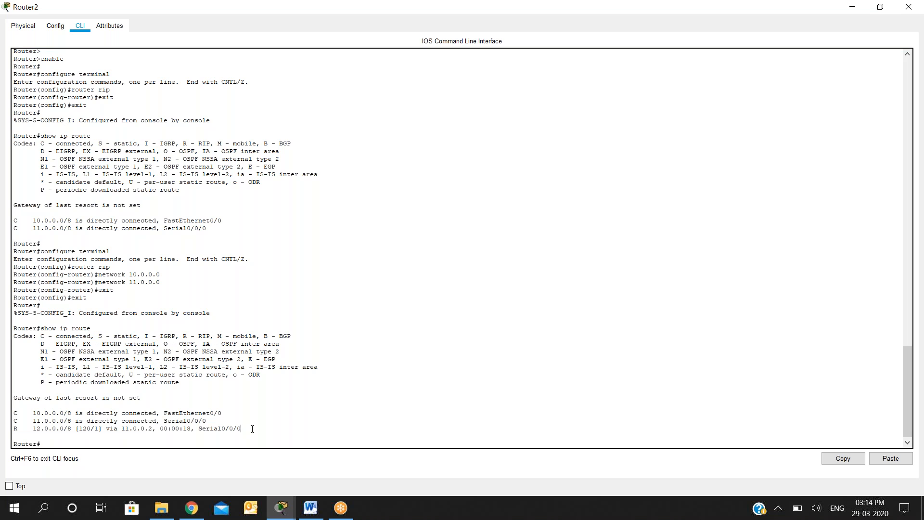
{"action": "mouse_move", "coordinate": [252, 428]}
{"action": "left_mouse_down"}
{"action": "mouse_move", "coordinate": [193, 413]}
{"action": "mouse_move", "coordinate": [14, 399]}
{"action": "mouse_move", "coordinate": [14, 412]}
{"action": "mouse_move", "coordinate": [50, 422]}
{"action": "mouse_move", "coordinate": [221, 438]}
{"action": "mouse_move", "coordinate": [253, 432]}
{"action": "left_mouse_up"}
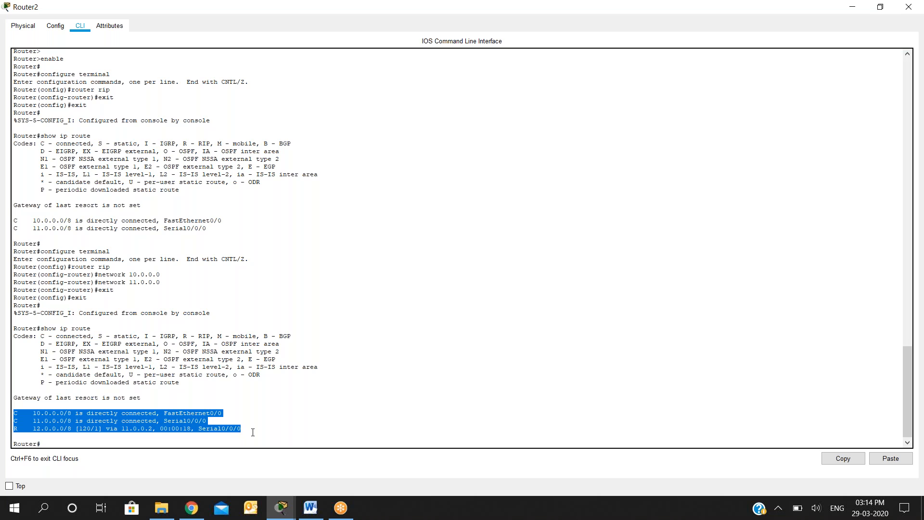
{"action": "left_click", "coordinate": [252, 431]}
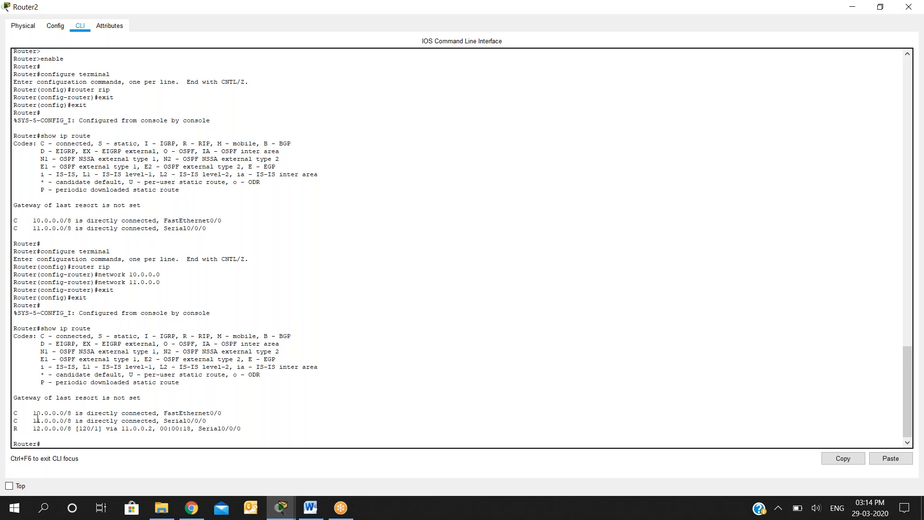
{"action": "left_click_drag", "start_coordinate": [34, 426], "coordinate": [130, 435]}
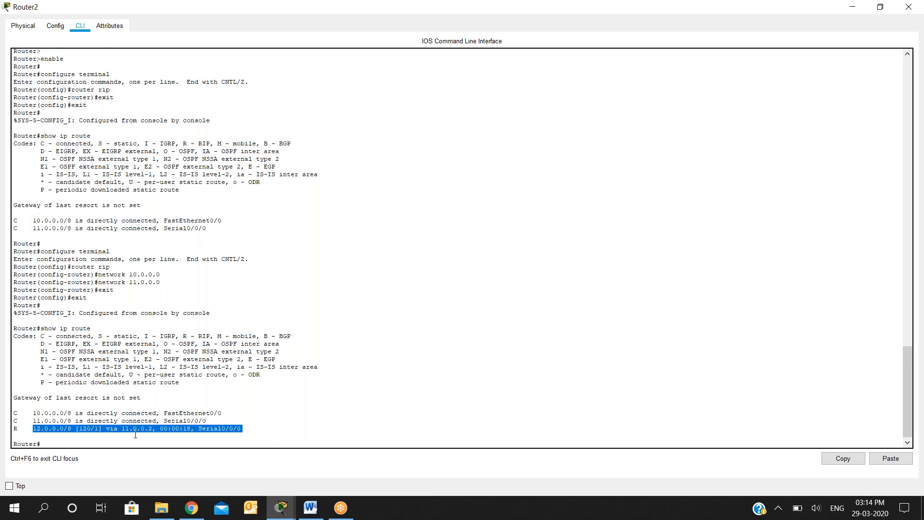
{"action": "left_click", "coordinate": [430, 295]}
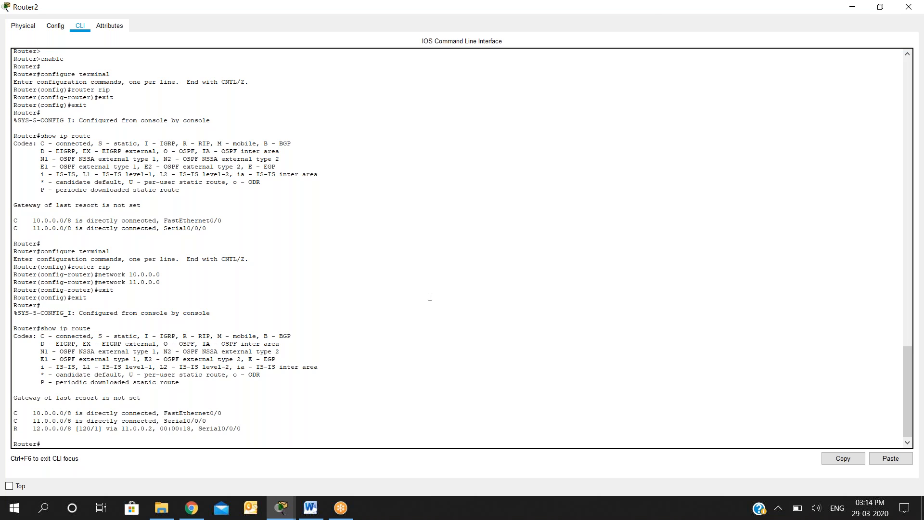
{"action": "double_click", "coordinate": [637, 15]}
{"action": "left_click", "coordinate": [579, 86]}
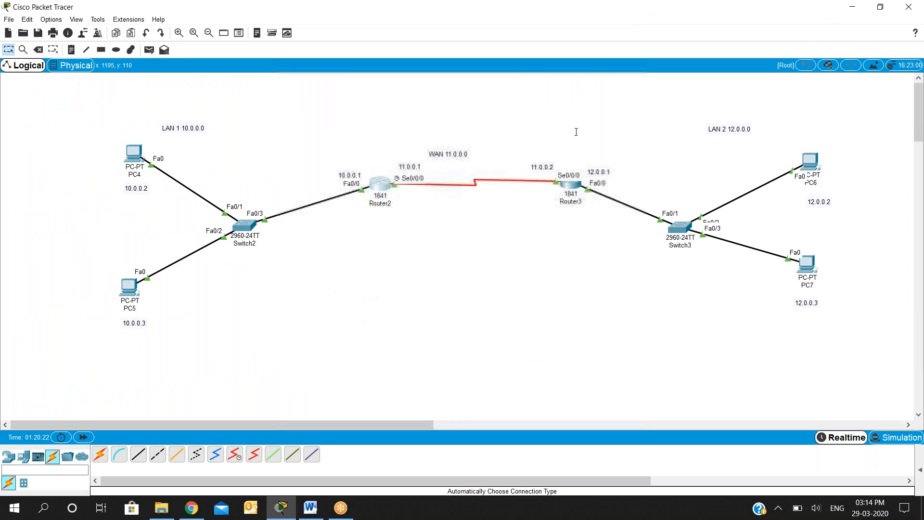
- Open Router3's command line and exit its RIP and global configuration modes back to privileged mode
{"action": "left_click", "coordinate": [571, 182]}
{"action": "left_click", "coordinate": [396, 124]}
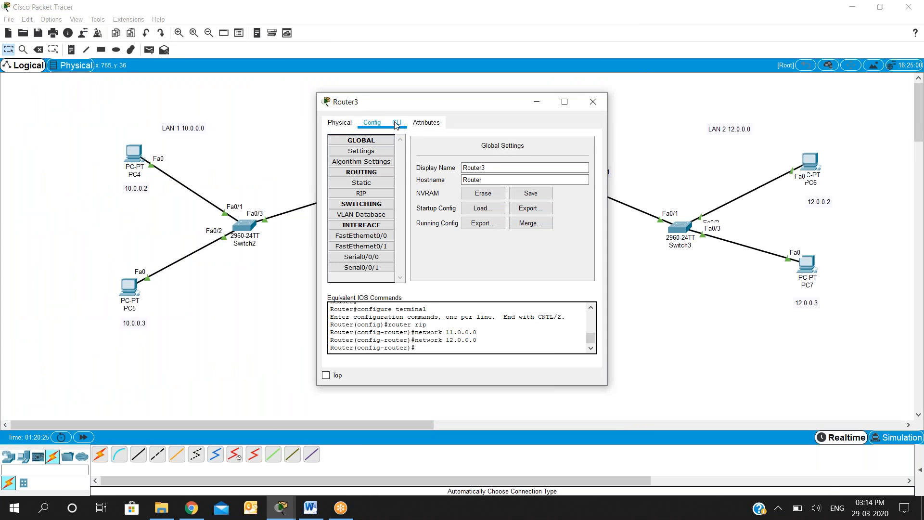
{"action": "type", "text": "exit"}
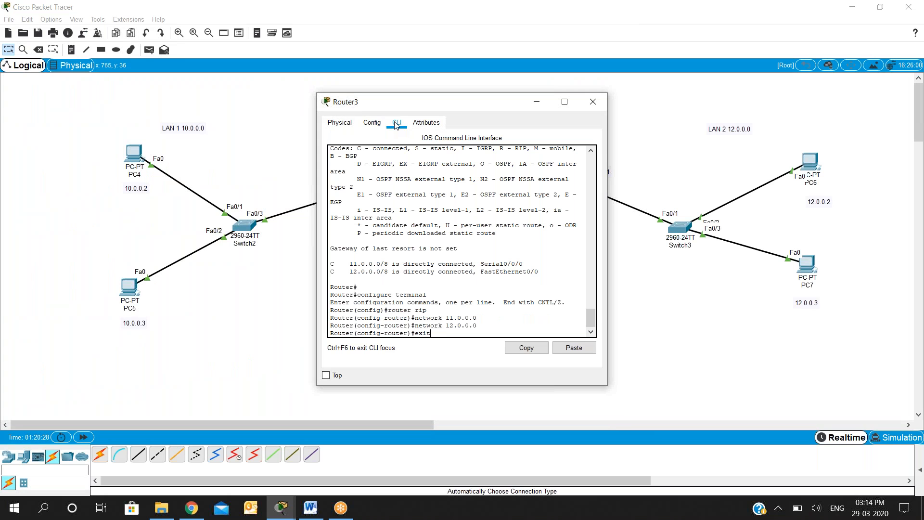
{"action": "key", "text": "Return"}
{"action": "type", "text": "exit"}
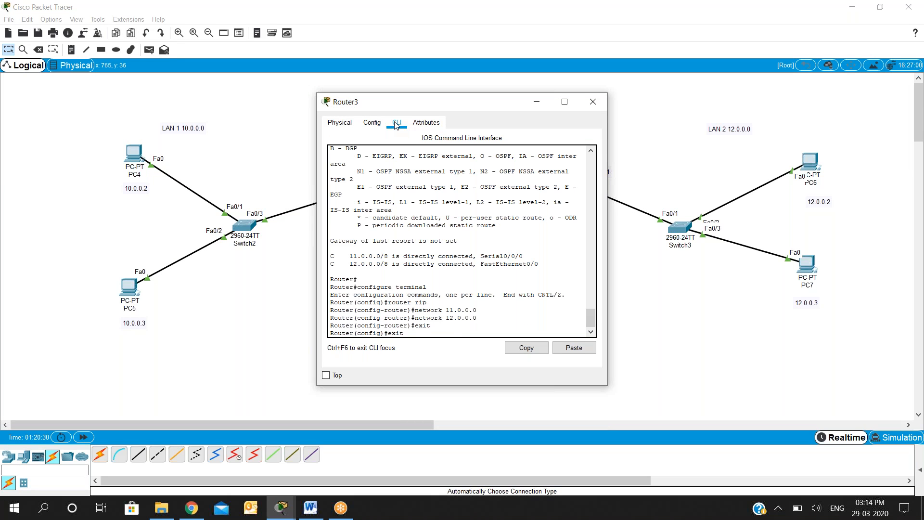
{"action": "key", "text": "Return"}
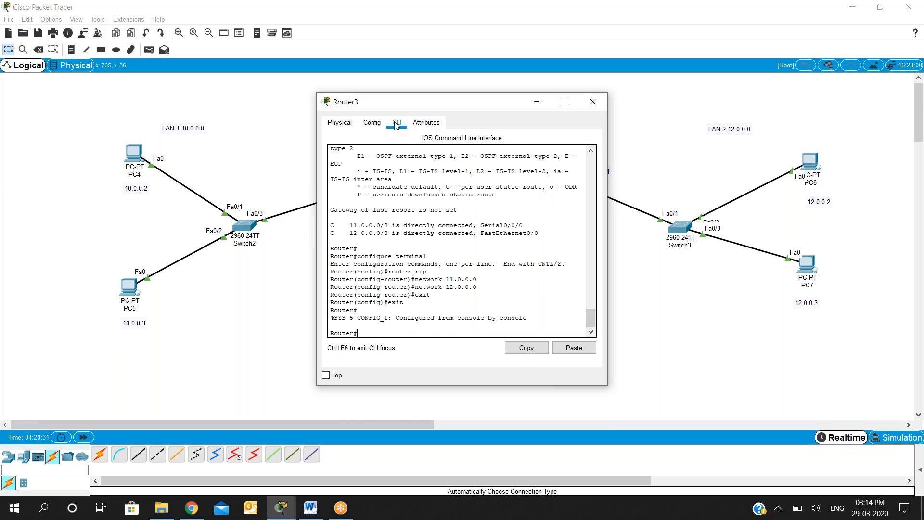
- Run show ip route on Router3, examine its route entries, and close the router window
{"action": "type", "text": "show ip route"}
{"action": "key", "text": "Return"}
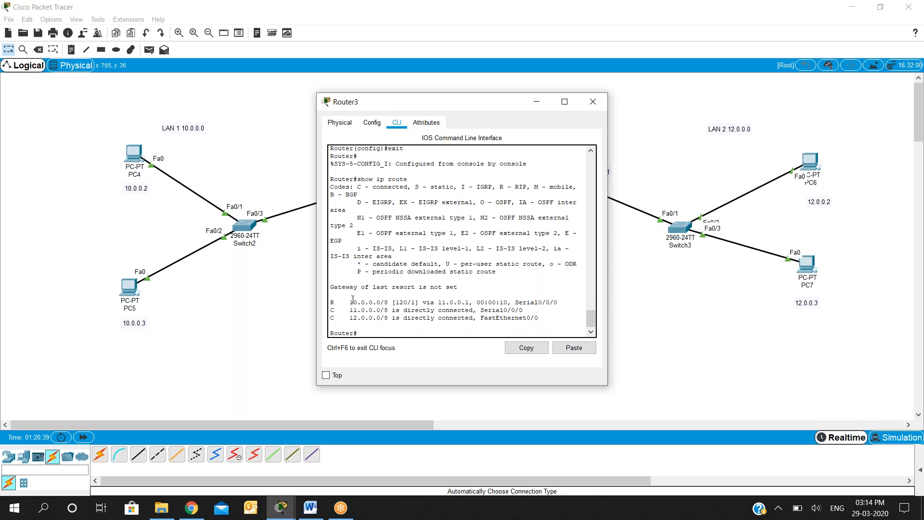
{"action": "left_click_drag", "start_coordinate": [353, 301], "coordinate": [445, 318]}
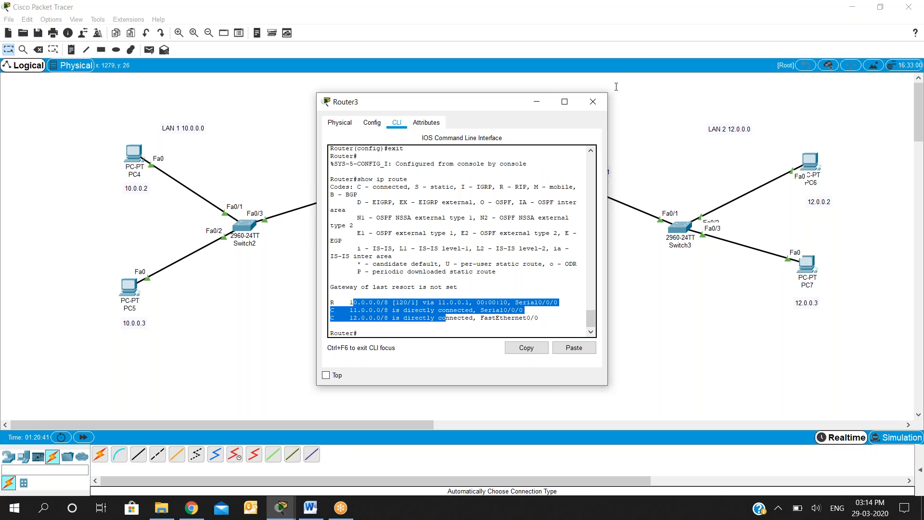
{"action": "left_click", "coordinate": [595, 103]}
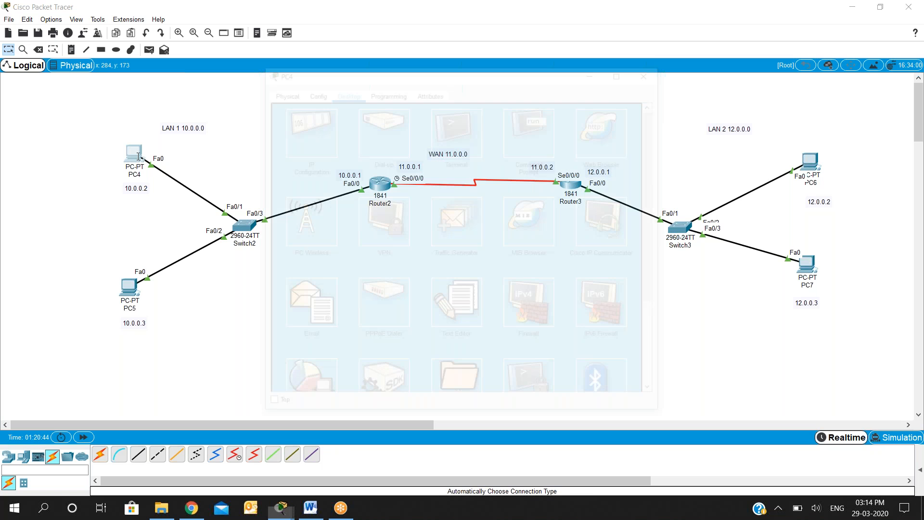
- Test connectivity between the LANs by pinging 12.0.0.3 from PC4's Command Prompt, and close the PC4 window
{"action": "left_click", "coordinate": [547, 140]}
{"action": "left_click_drag", "start_coordinate": [648, 258], "coordinate": [654, 385]}
{"action": "key", "text": "Up"}
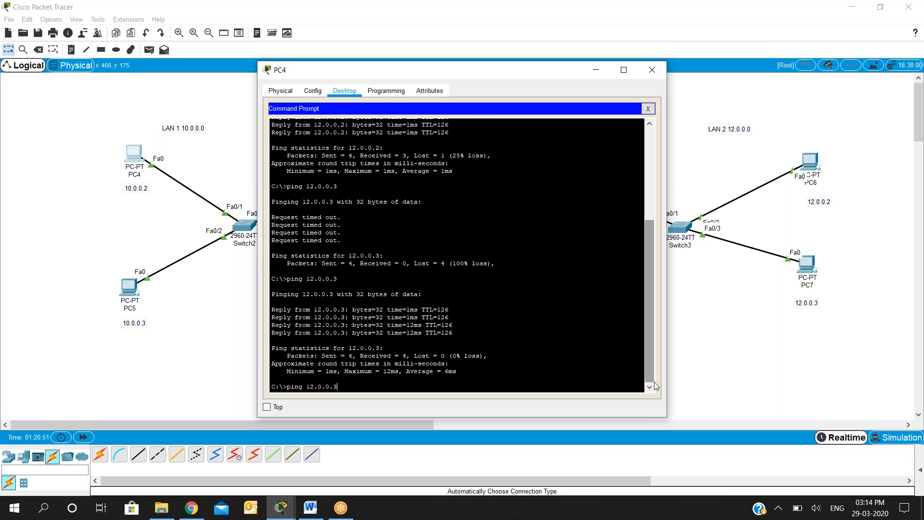
{"action": "key", "text": "Return"}
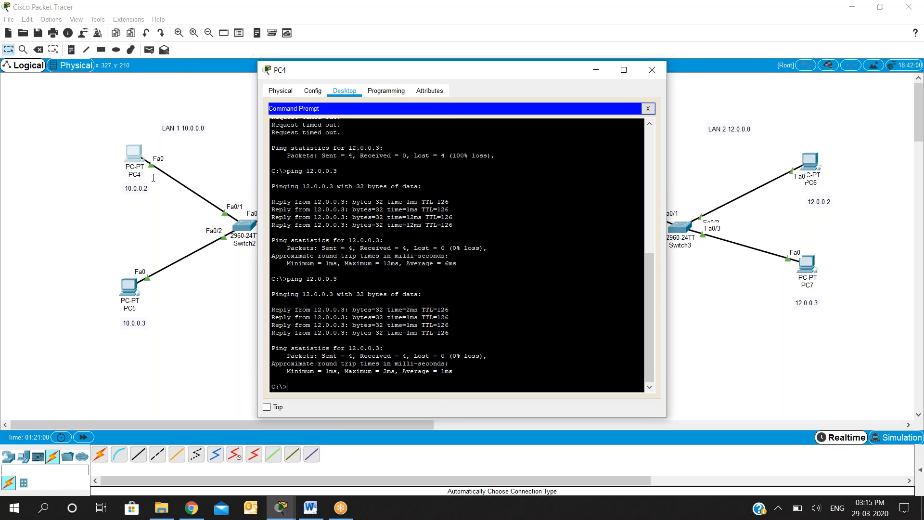
{"action": "left_click", "coordinate": [652, 70]}
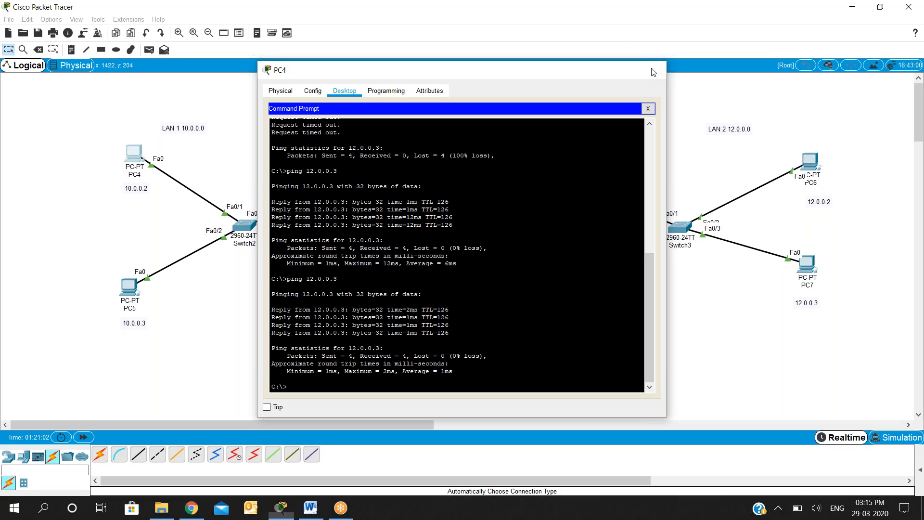